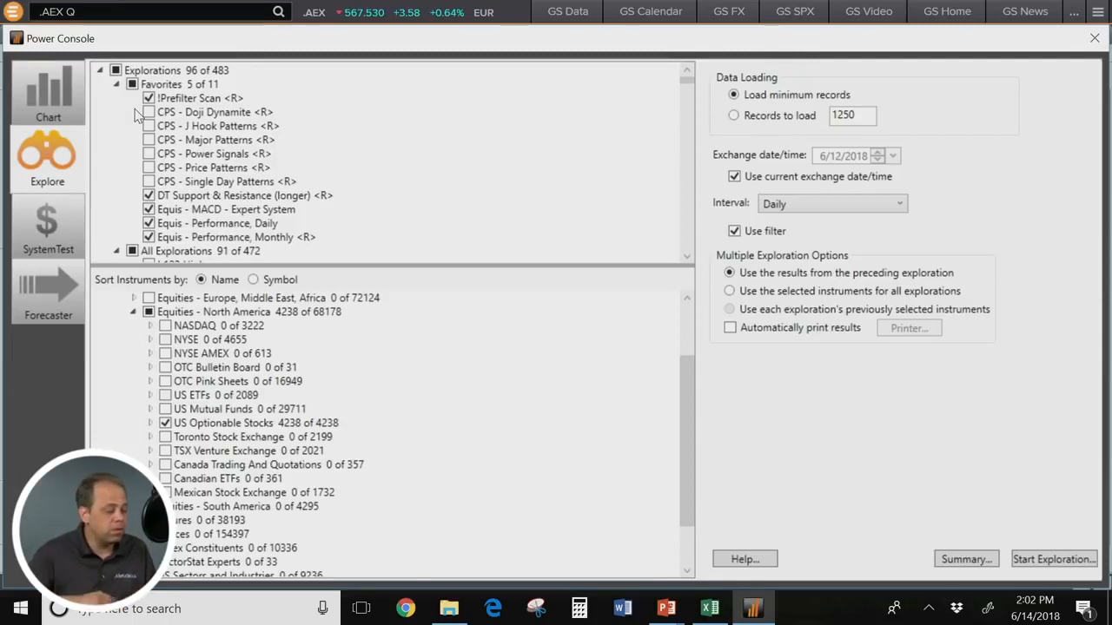
Step: Clear all chosen explorations and select only DT Support & Resistance (longer) and Equis - Performance, Daily in Favorites
{"action": "left_click", "coordinate": [149, 98]}
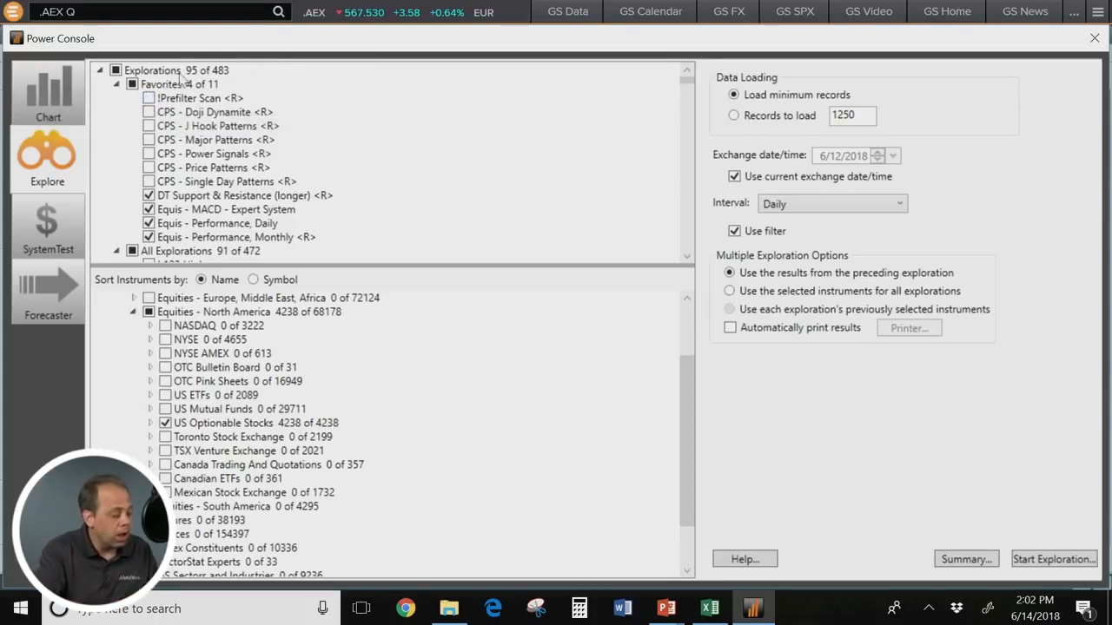
{"action": "left_click", "coordinate": [116, 70]}
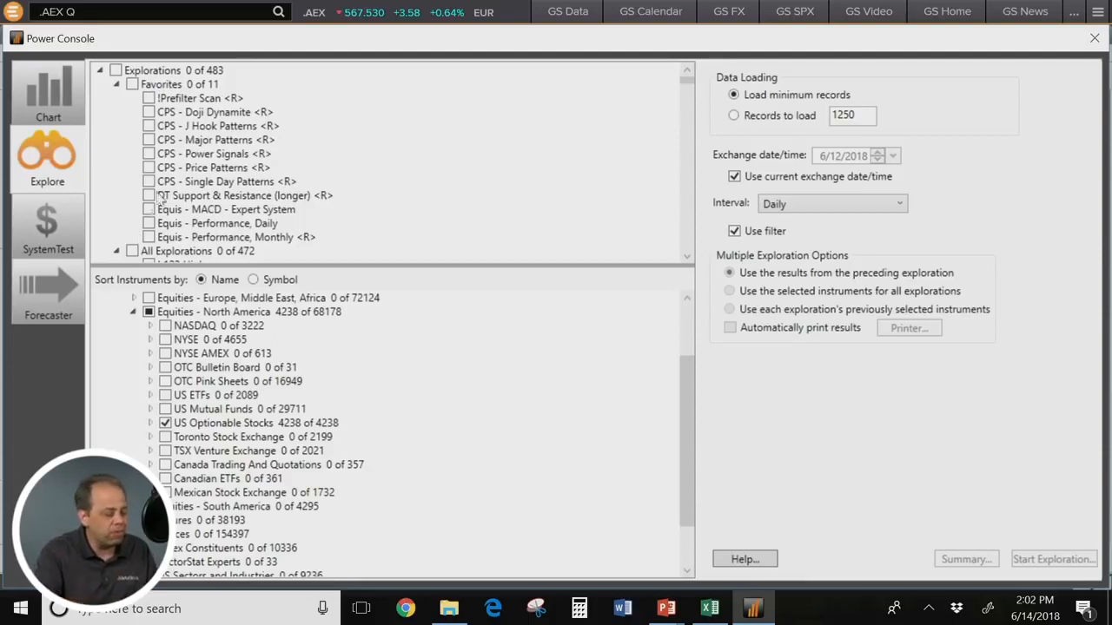
{"action": "mouse_move", "coordinate": [161, 204]}
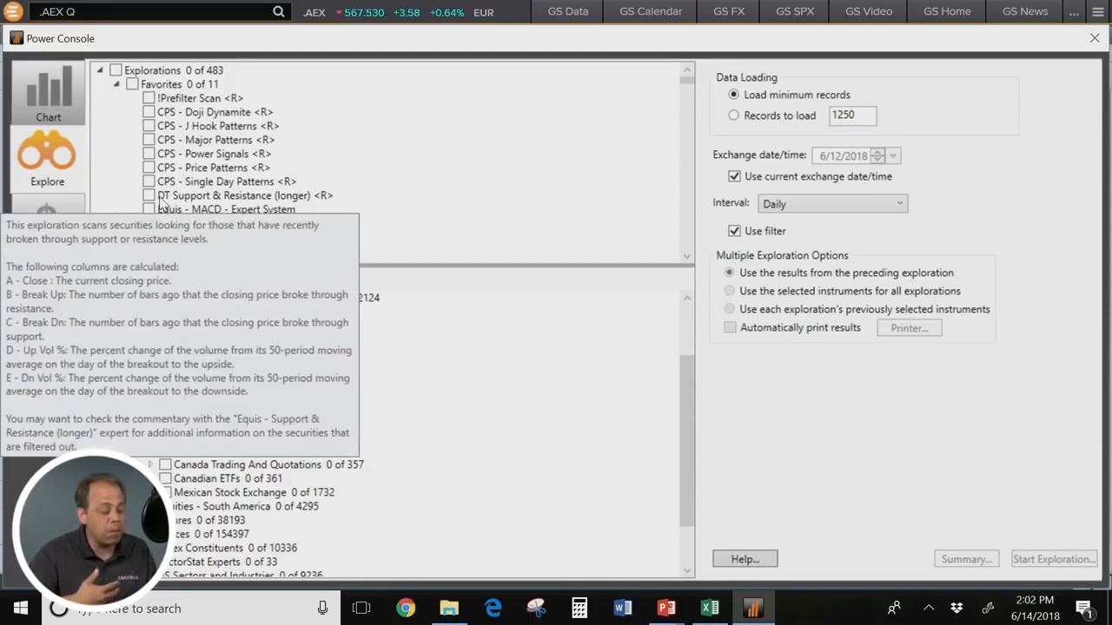
{"action": "left_click", "coordinate": [150, 196]}
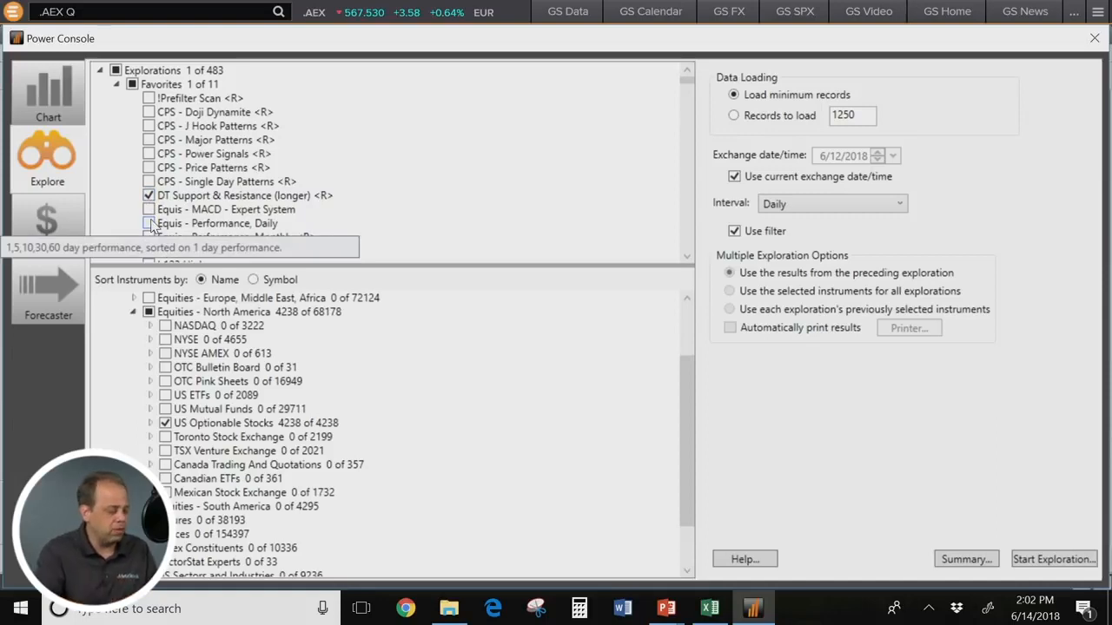
{"action": "left_click", "coordinate": [150, 224]}
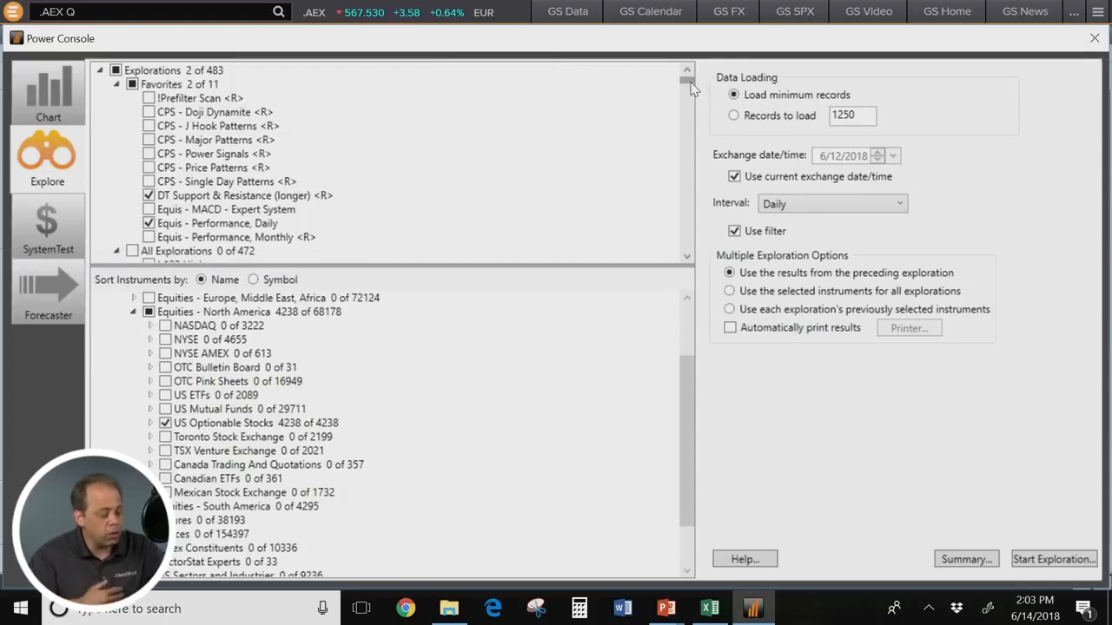
Step: Look through the All Explorations list, from the 123 scans to the CandleStick and CPS pattern scans, and return to Favorites
{"action": "scroll", "coordinate": [145, 187], "scroll_direction": "down", "scroll_amount": 3}
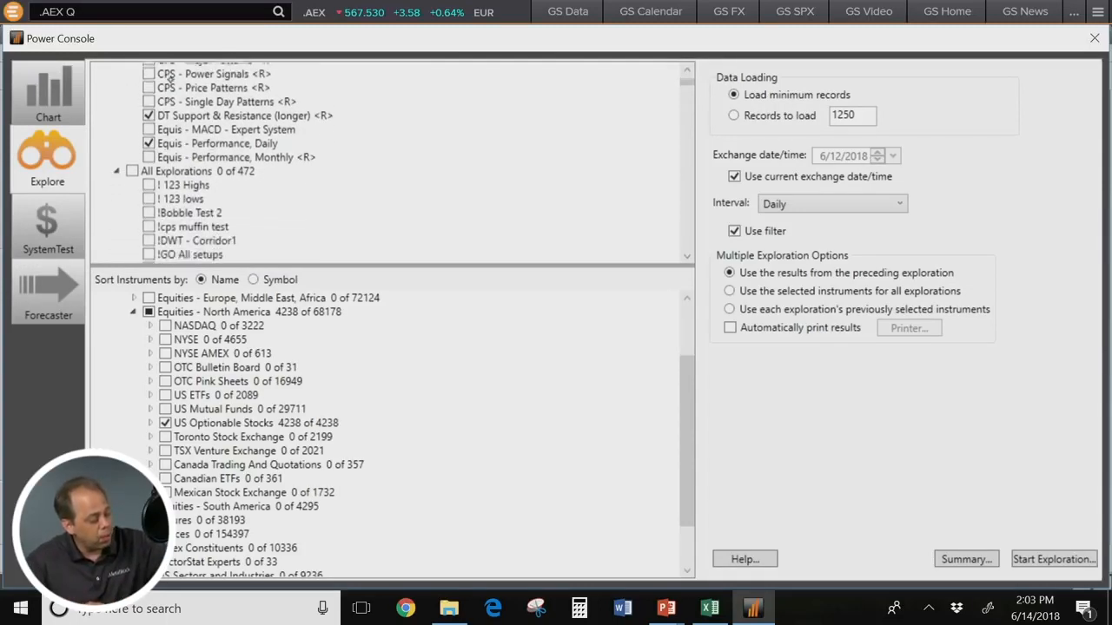
{"action": "scroll", "coordinate": [145, 187], "scroll_direction": "down", "scroll_amount": 4}
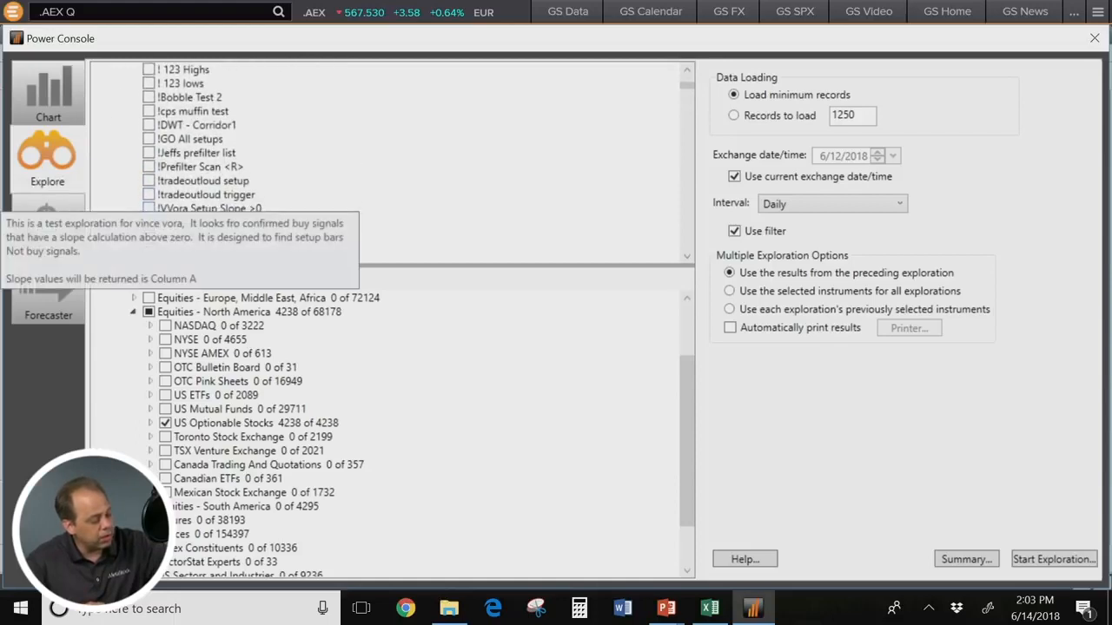
{"action": "scroll", "coordinate": [145, 187], "scroll_direction": "down", "scroll_amount": 3}
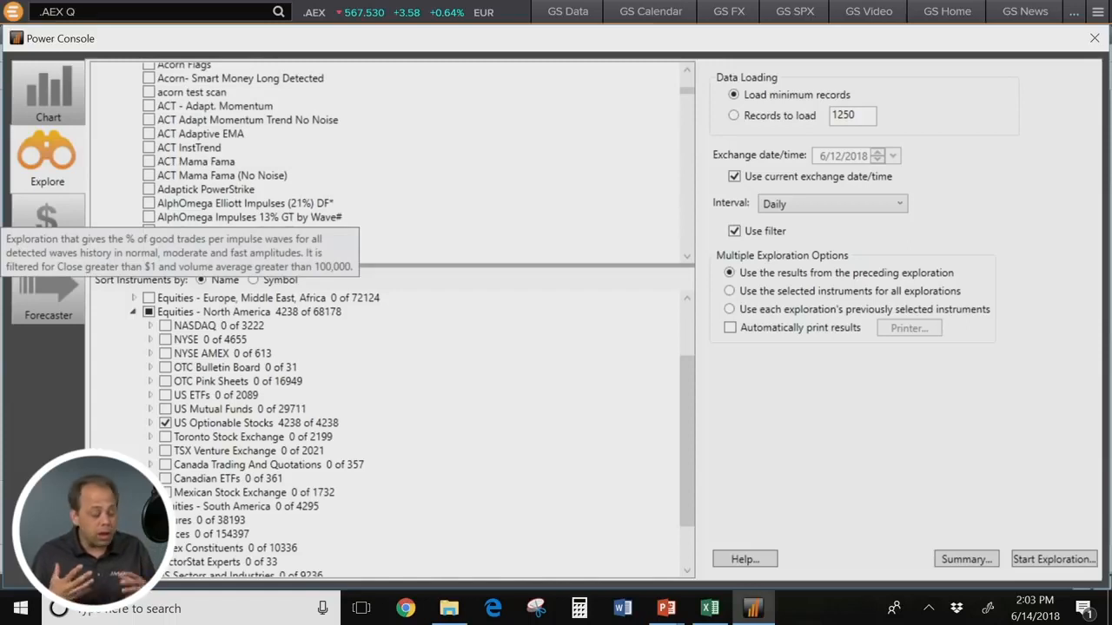
{"action": "scroll", "coordinate": [145, 187], "scroll_direction": "down", "scroll_amount": 3}
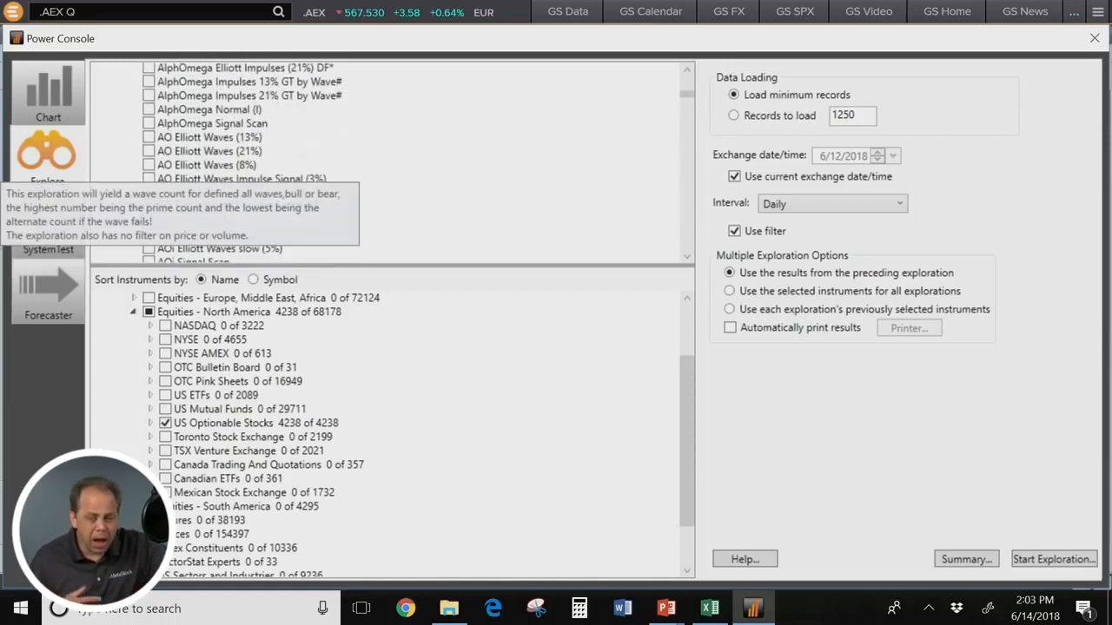
{"action": "scroll", "coordinate": [145, 187], "scroll_direction": "down", "scroll_amount": 10}
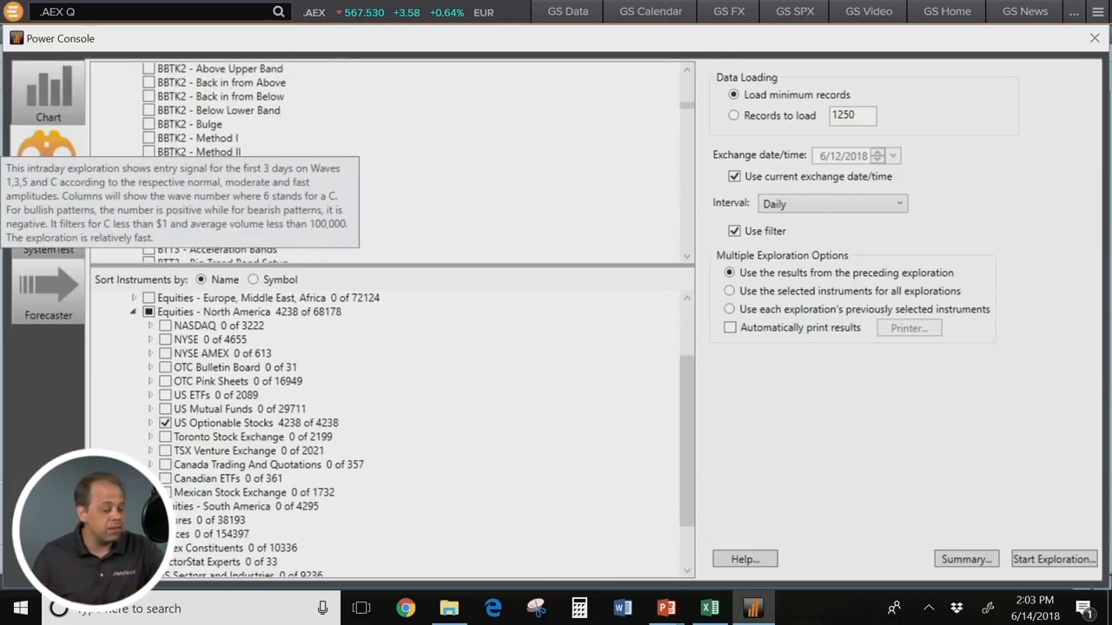
{"action": "scroll", "coordinate": [145, 186], "scroll_direction": "down", "scroll_amount": 4}
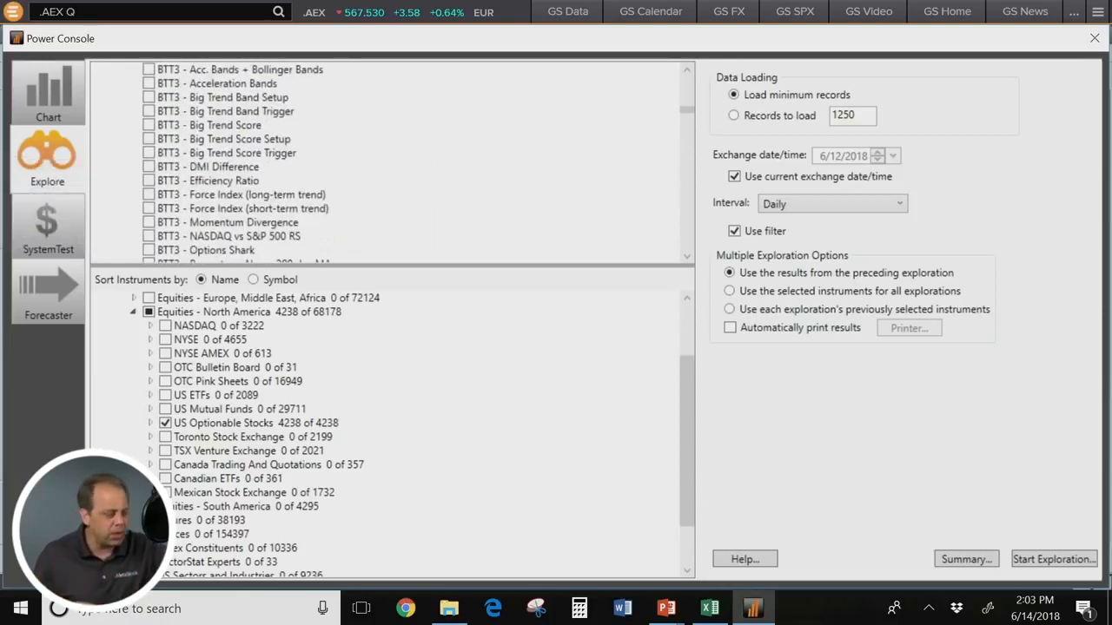
{"action": "scroll", "coordinate": [373, 224], "scroll_direction": "down", "scroll_amount": 3}
{"action": "scroll", "coordinate": [337, 185], "scroll_direction": "down", "scroll_amount": 2}
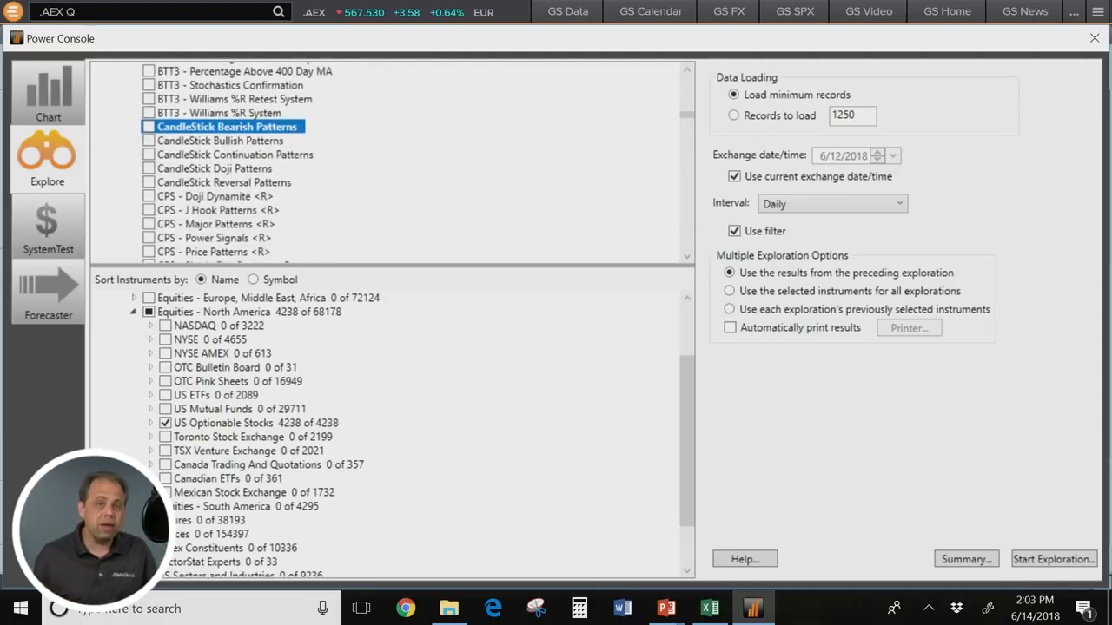
{"action": "scroll", "coordinate": [237, 163], "scroll_direction": "down", "scroll_amount": 3}
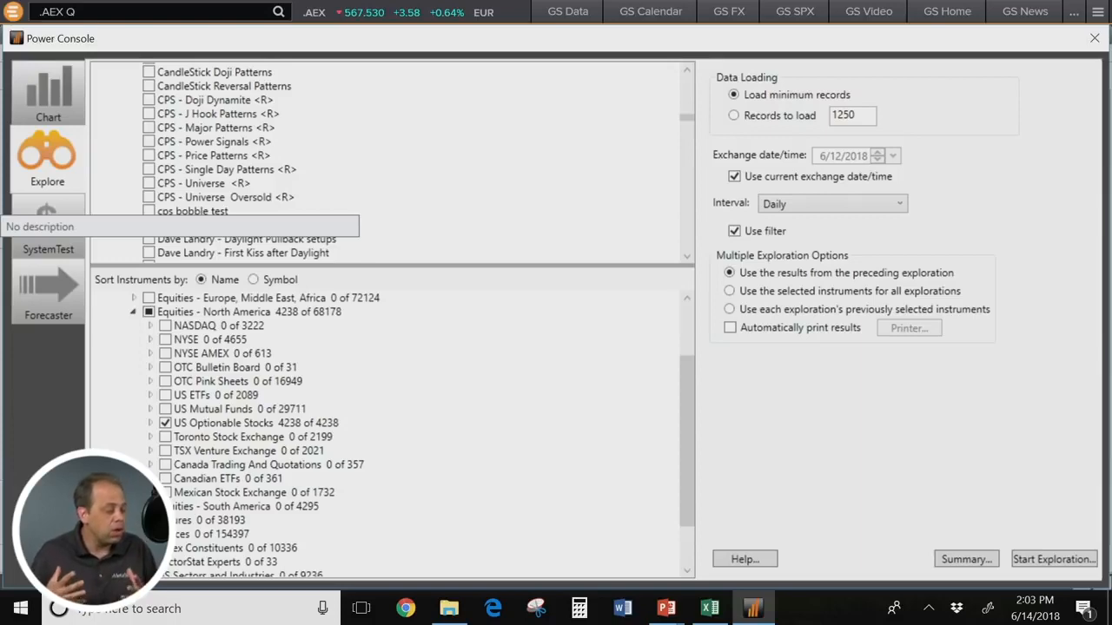
{"action": "scroll", "coordinate": [217, 211], "scroll_direction": "up", "scroll_amount": 15}
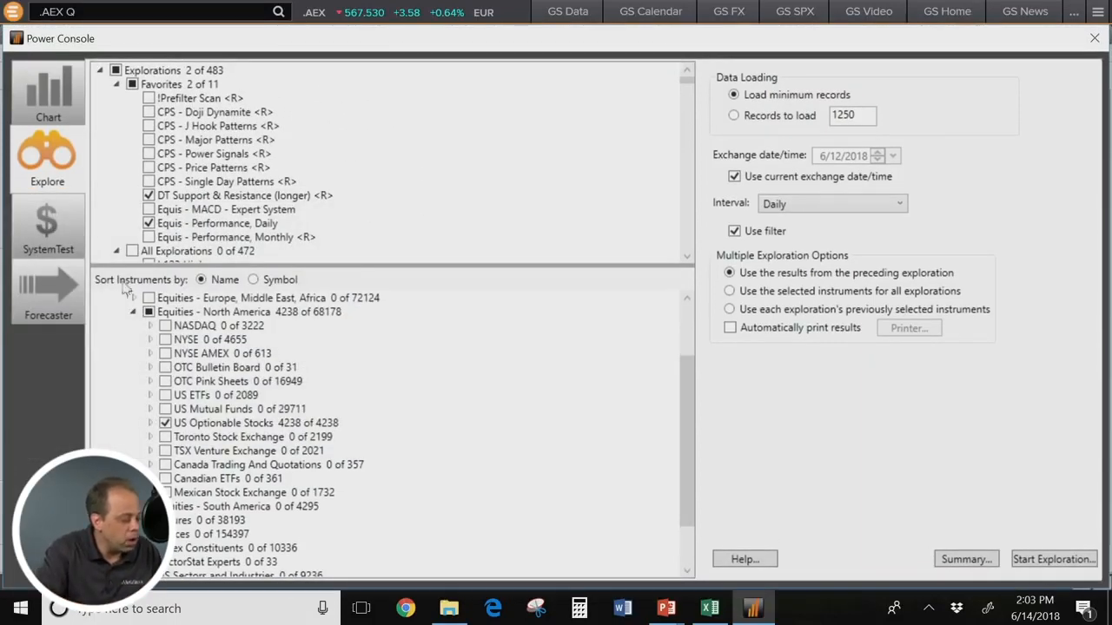
Step: Run the two selected explorations on the US Optionable Stocks list, using the results from the preceding exploration
{"action": "mouse_move", "coordinate": [171, 199]}
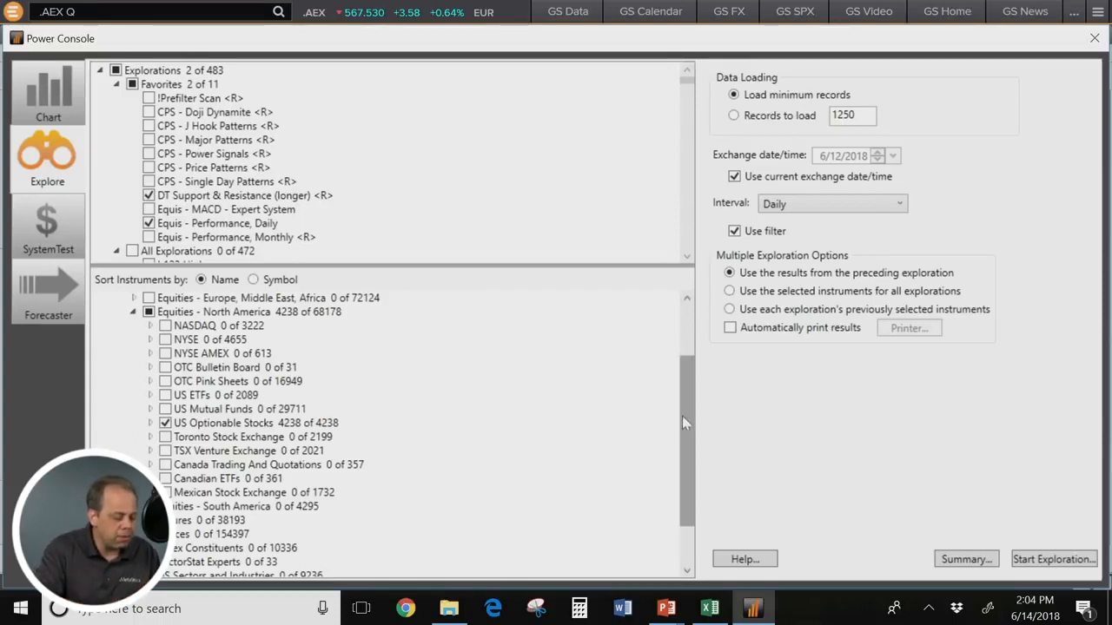
{"action": "left_click_drag", "start_coordinate": [681, 415], "coordinate": [687, 367]}
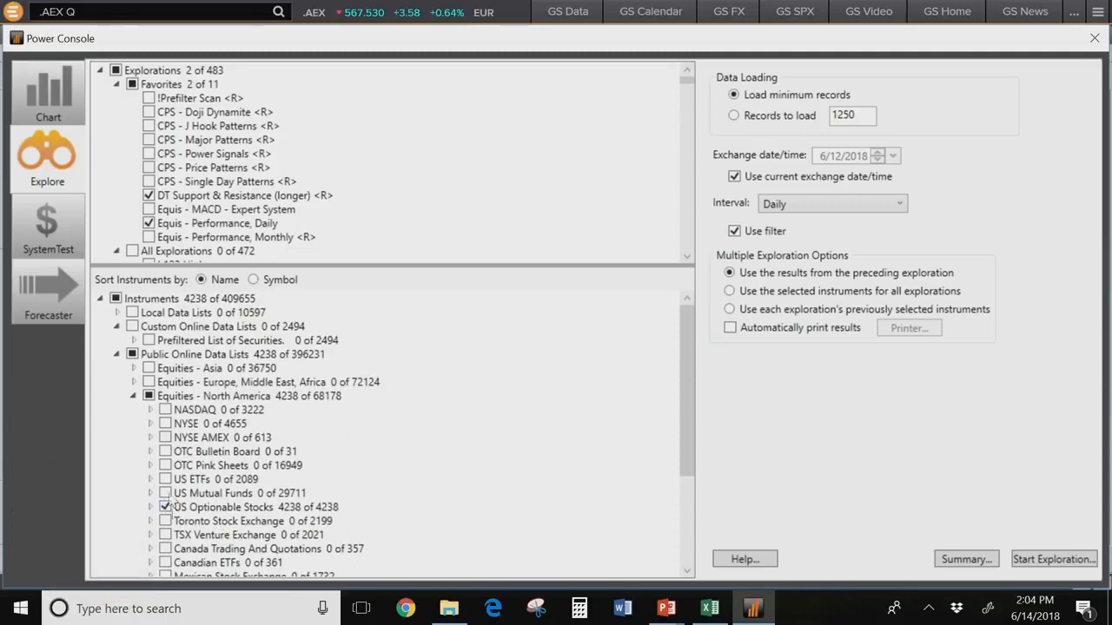
{"action": "mouse_move", "coordinate": [217, 188]}
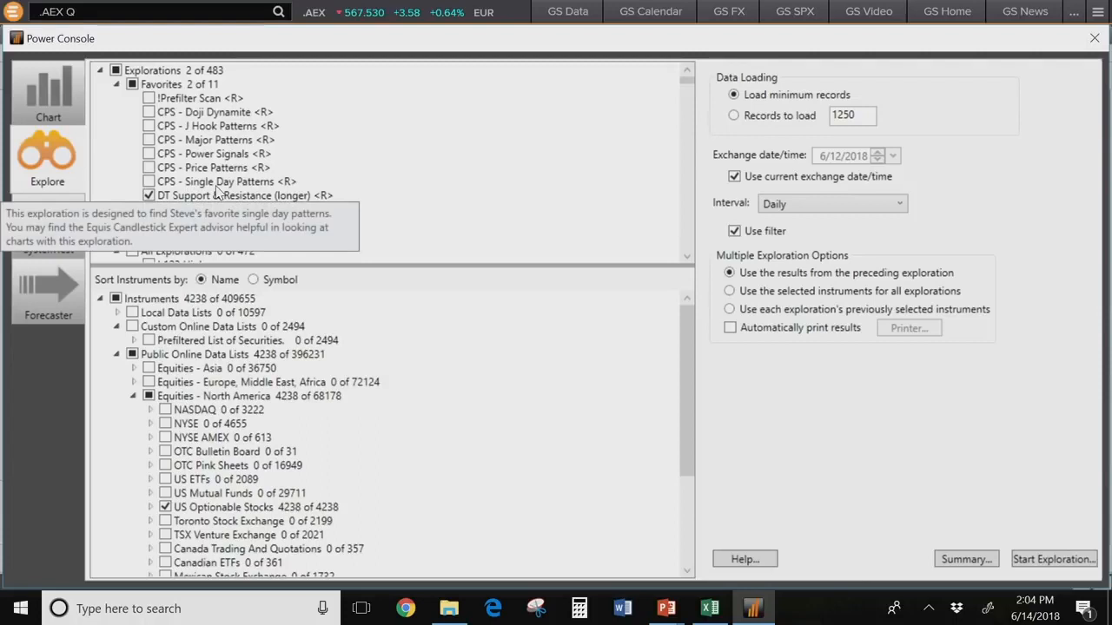
{"action": "mouse_move", "coordinate": [223, 227]}
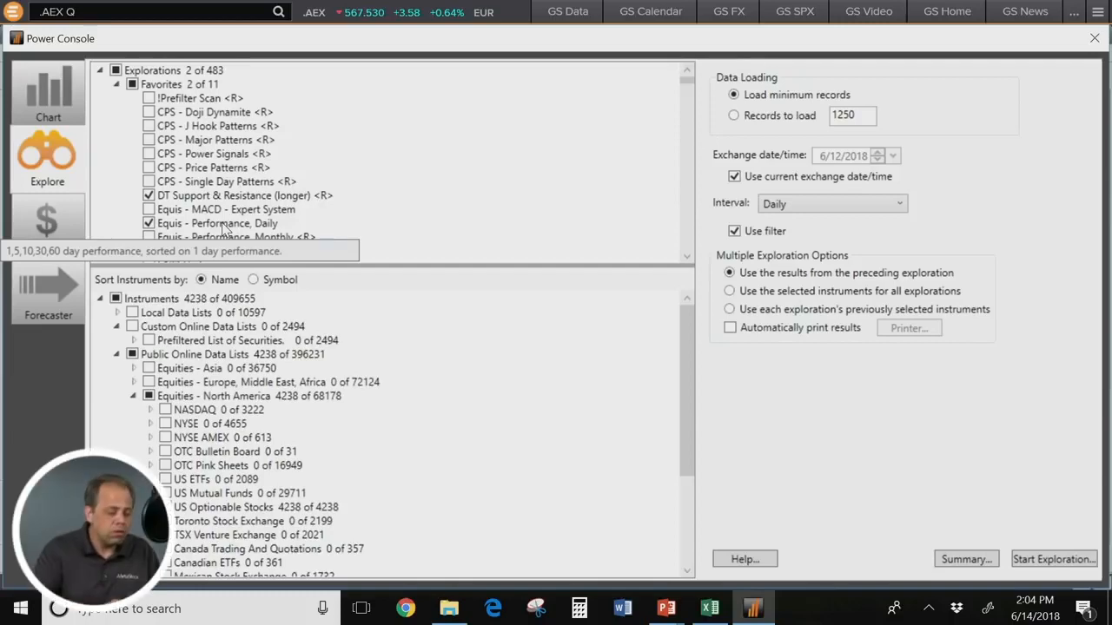
{"action": "left_click", "coordinate": [1047, 563]}
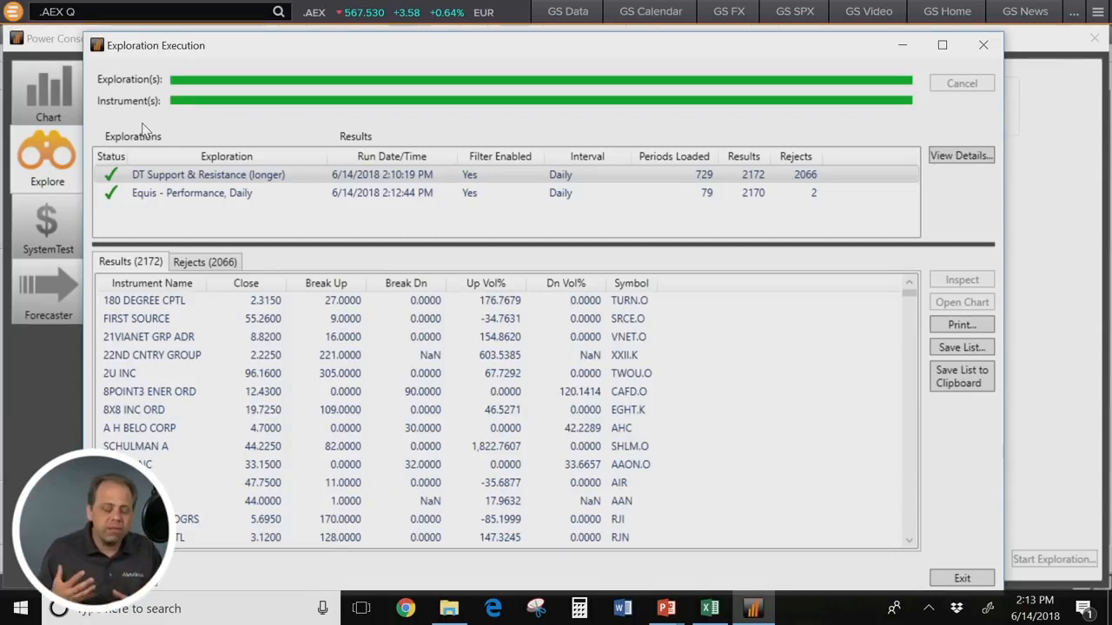
Step: Show the DT Support & Resistance (longer) results and sort them by Break Up in descending order
{"action": "left_click", "coordinate": [131, 195]}
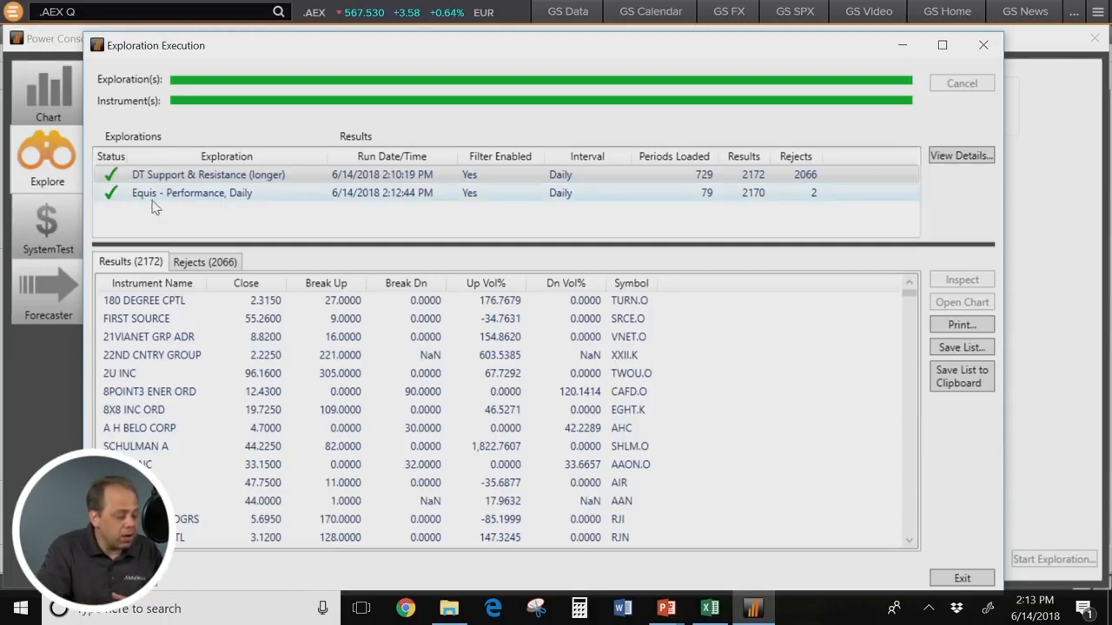
{"action": "left_click", "coordinate": [194, 176]}
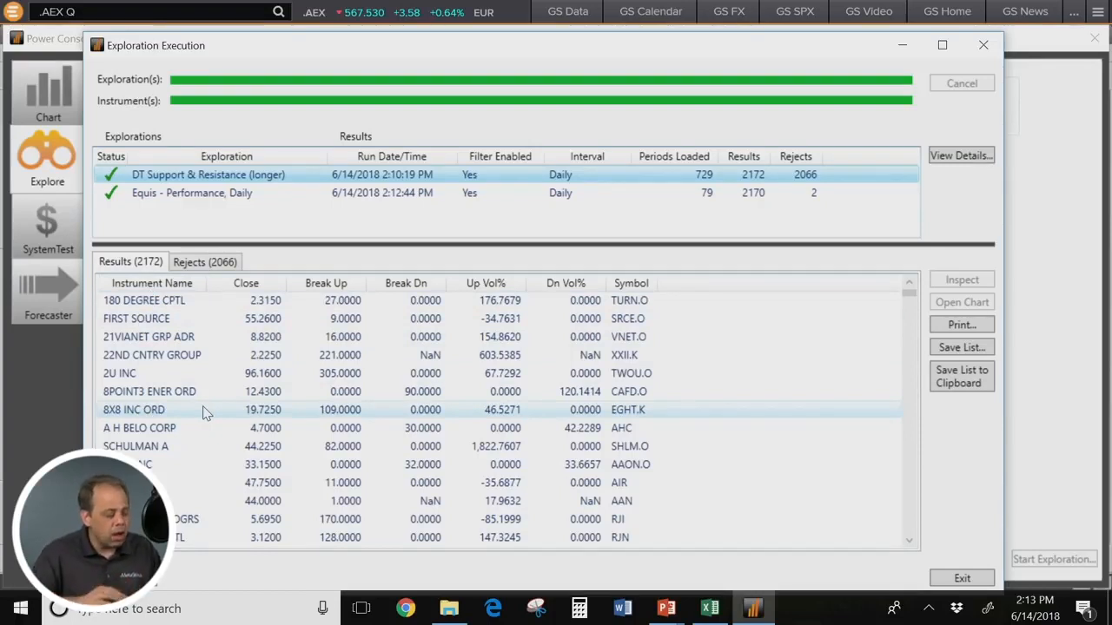
{"action": "left_click", "coordinate": [335, 287]}
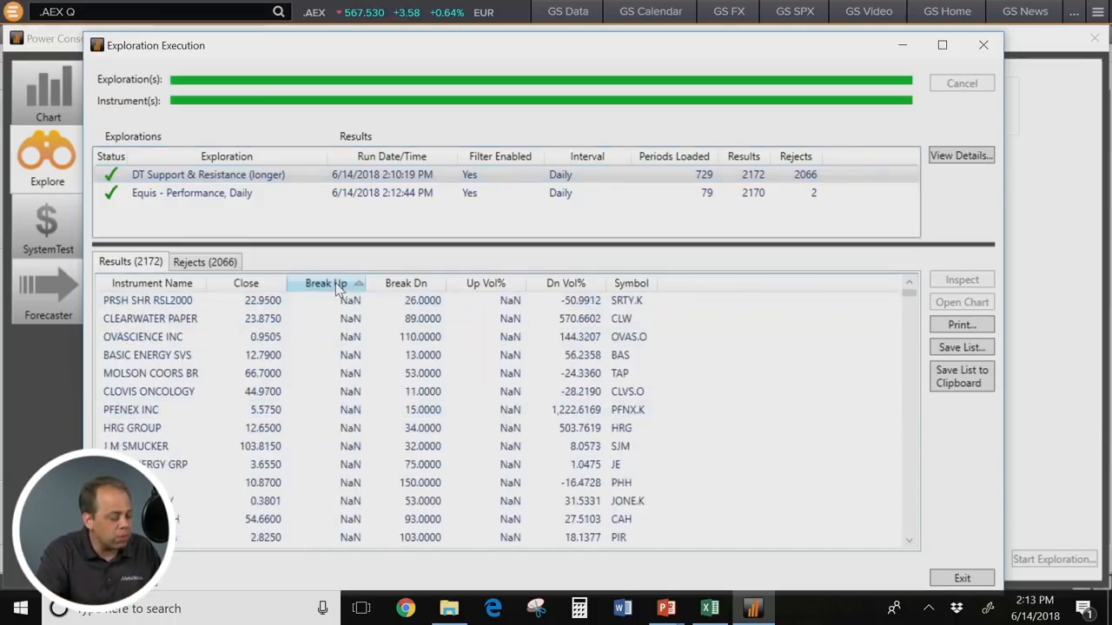
{"action": "left_click", "coordinate": [337, 285]}
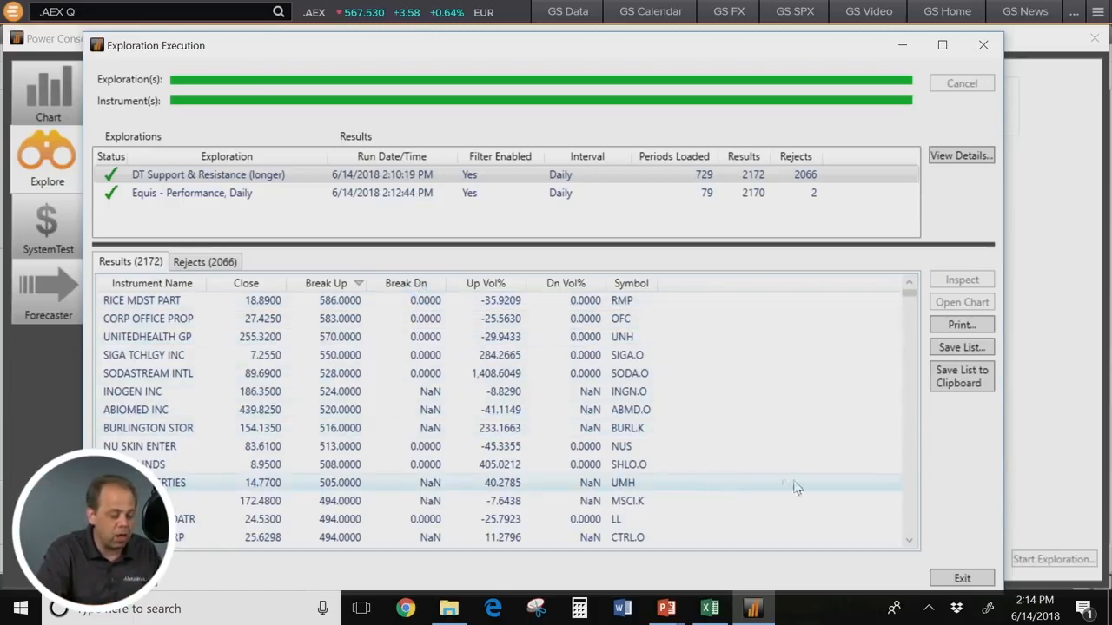
Step: Examine the stocks in the sorted results whose upward breakout happened one or two bars ago
{"action": "scroll", "coordinate": [914, 529], "scroll_direction": "down", "scroll_amount": 20}
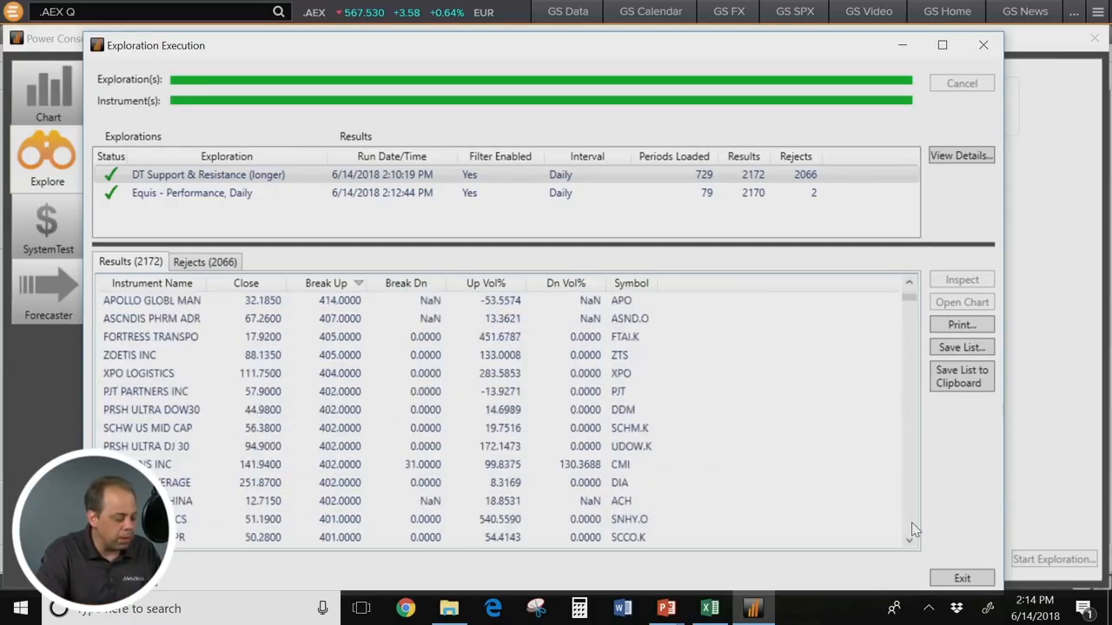
{"action": "scroll", "coordinate": [911, 522], "scroll_direction": "down", "scroll_amount": 15}
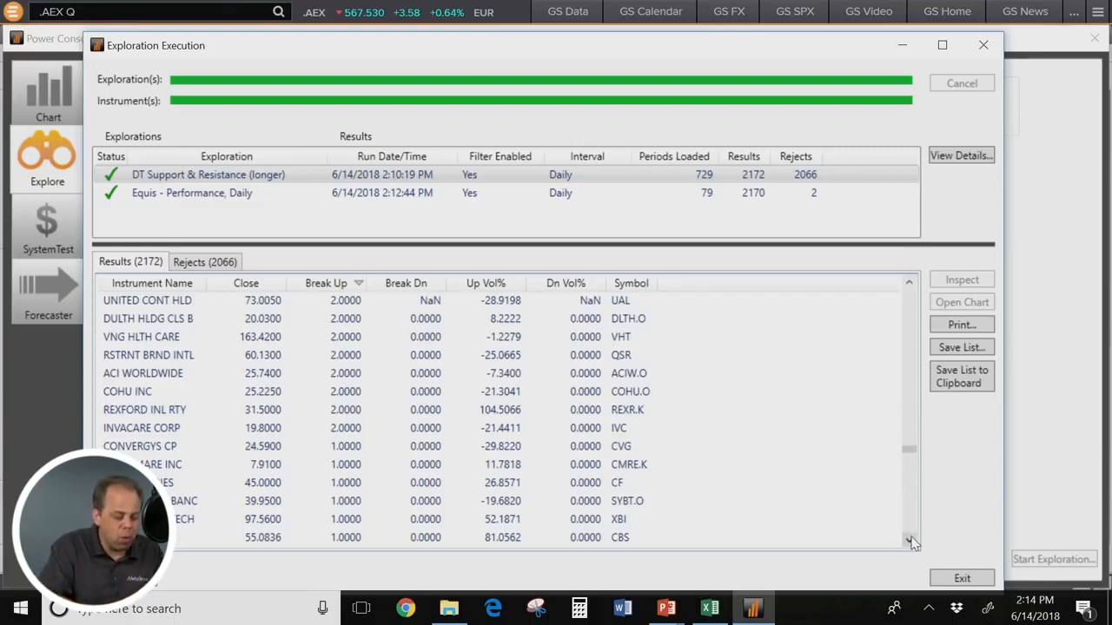
{"action": "left_click", "coordinate": [909, 540]}
{"action": "left_click", "coordinate": [908, 540]}
{"action": "left_click", "coordinate": [908, 540]}
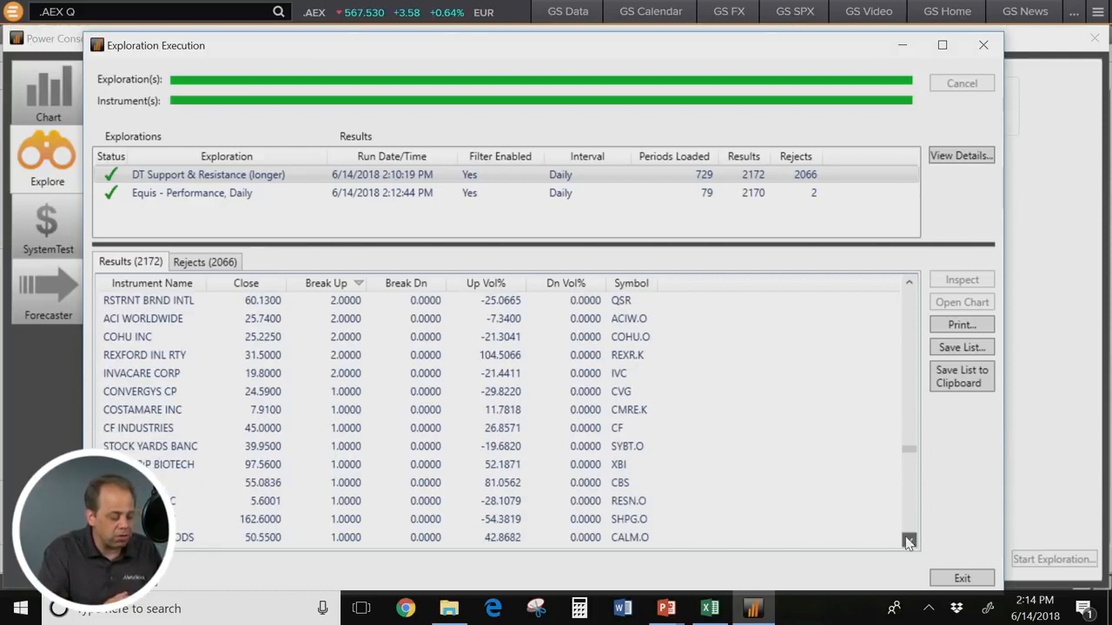
{"action": "left_click", "coordinate": [908, 540]}
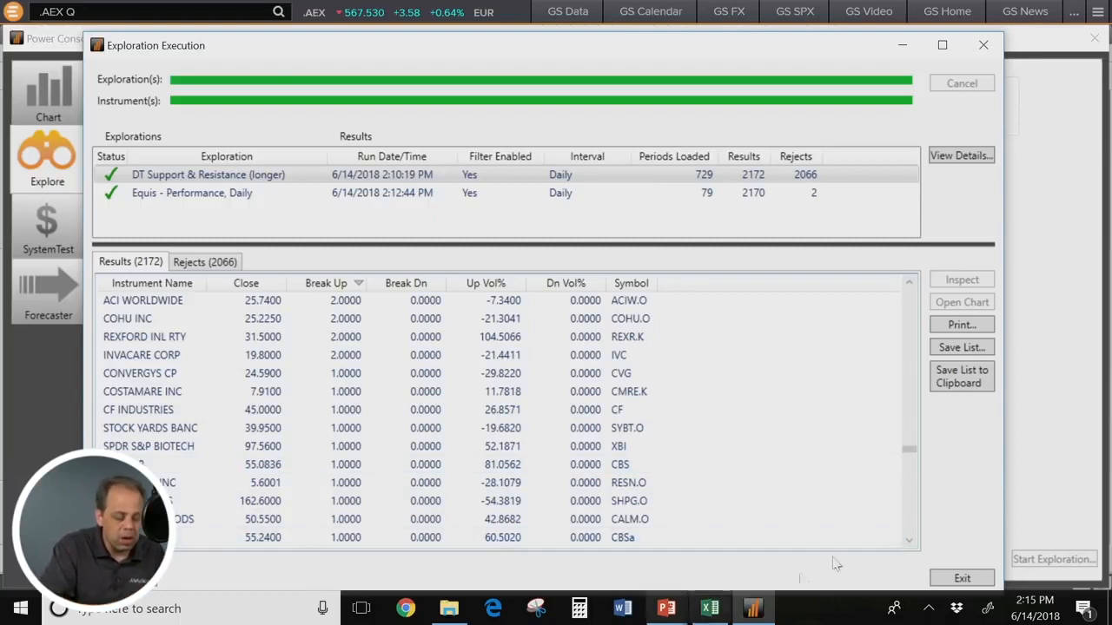
{"action": "left_click", "coordinate": [910, 526]}
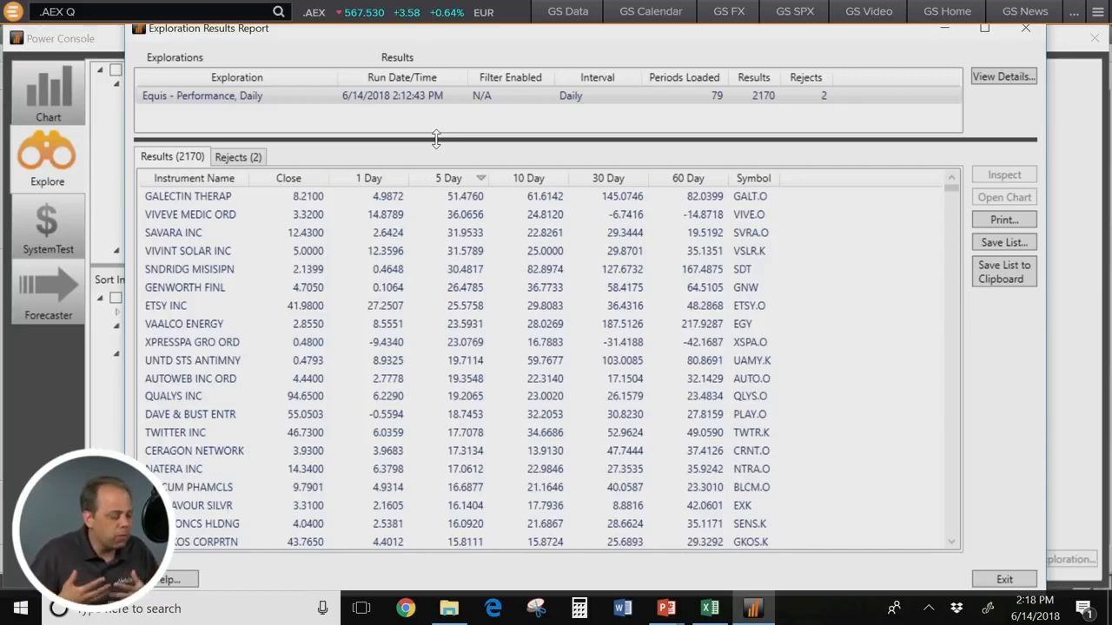
Step: Examine the strongest 5 Day performers at the head of the Equis - Performance, Daily results report
{"action": "left_click", "coordinate": [173, 198]}
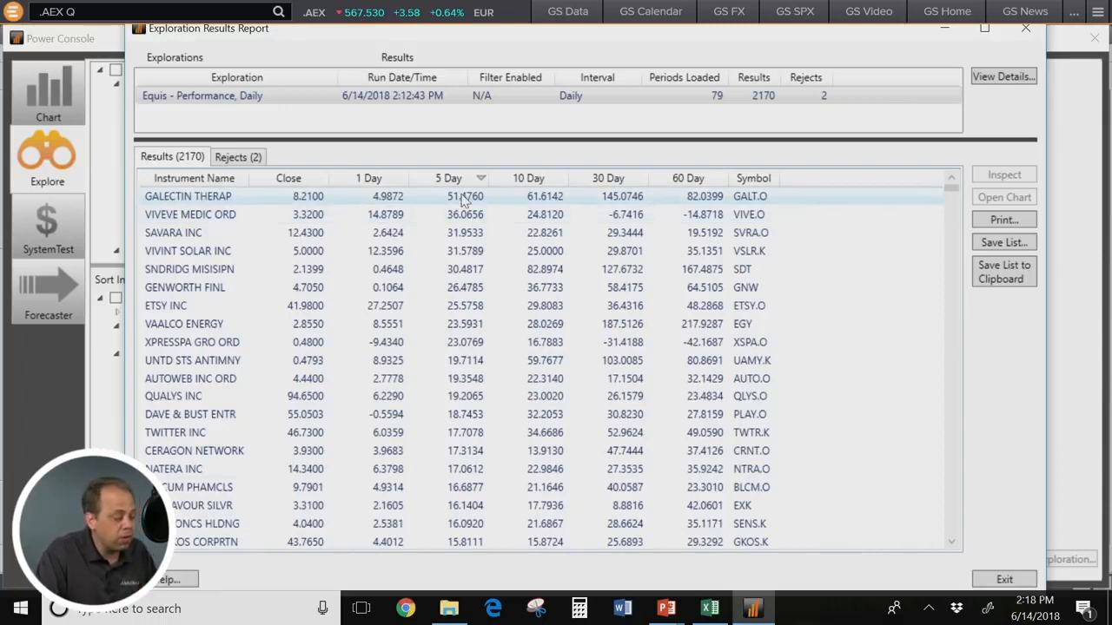
{"action": "left_click", "coordinate": [277, 213]}
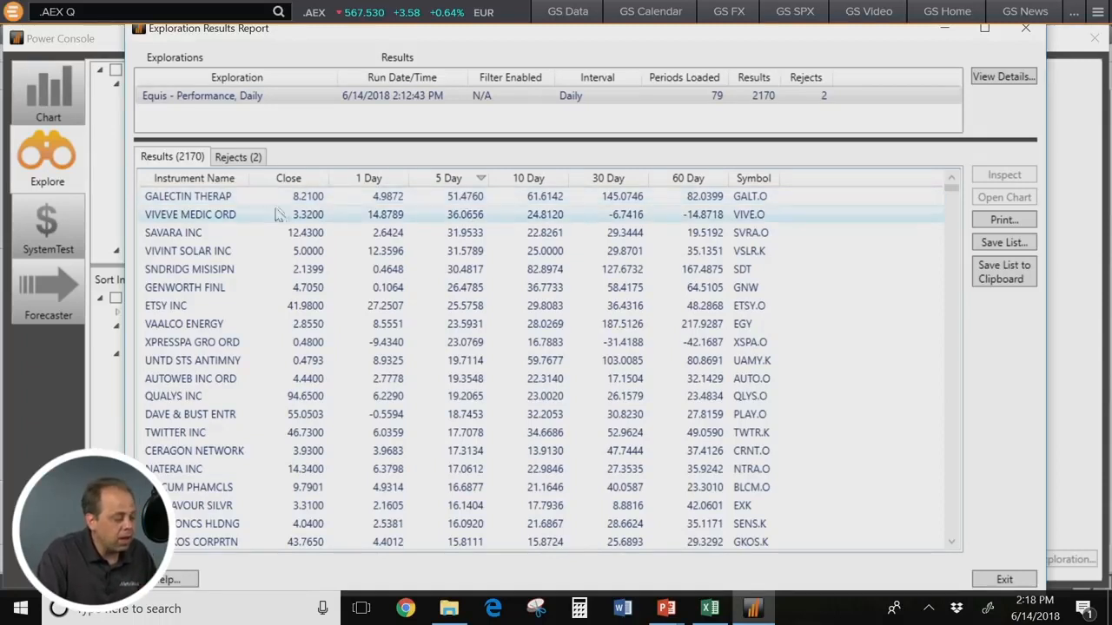
{"action": "left_click", "coordinate": [337, 226]}
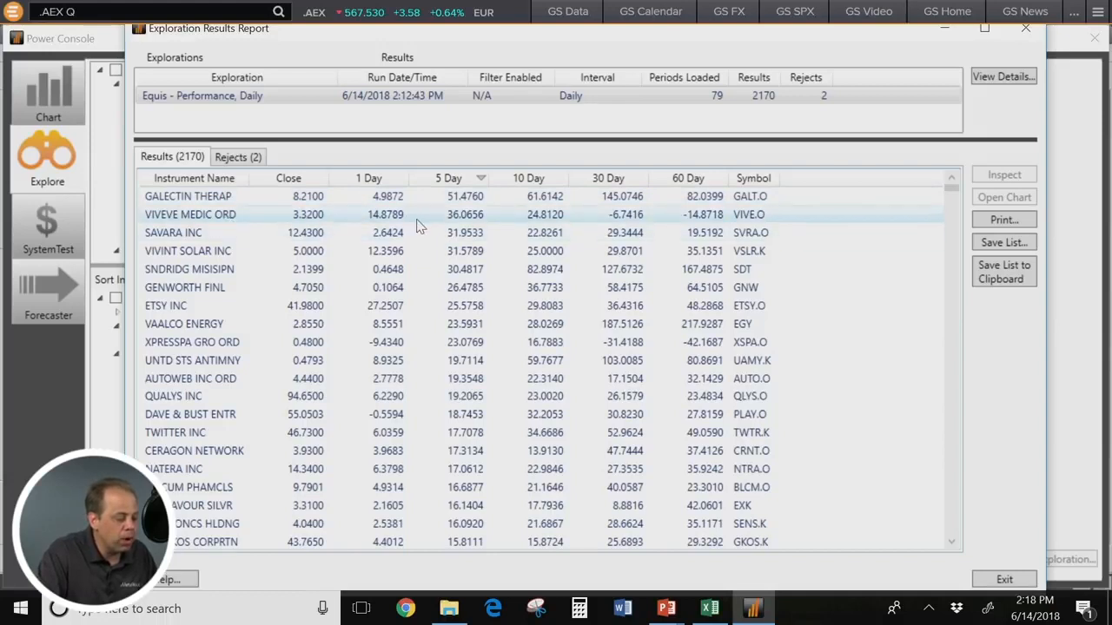